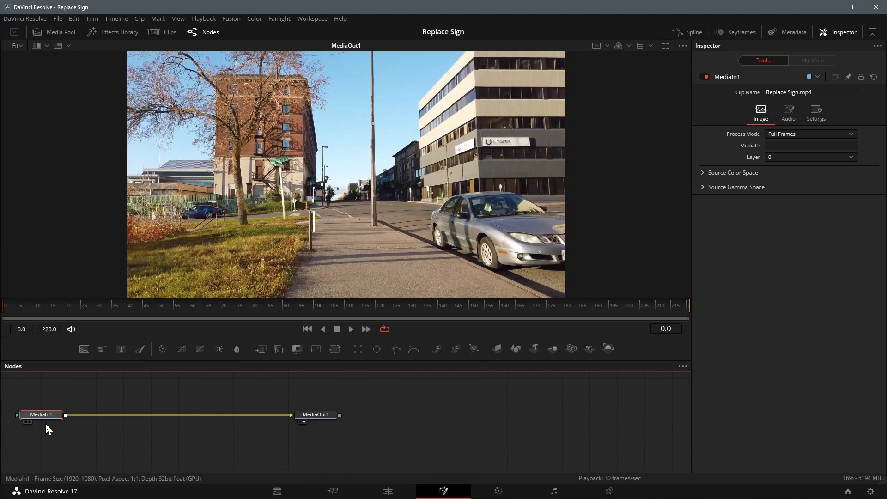
Step: Add PlanarTracker1 from the 'plan' tool search, link it between MediaIn1 and MediaOut1, and go to frame 150
key("shift+space")
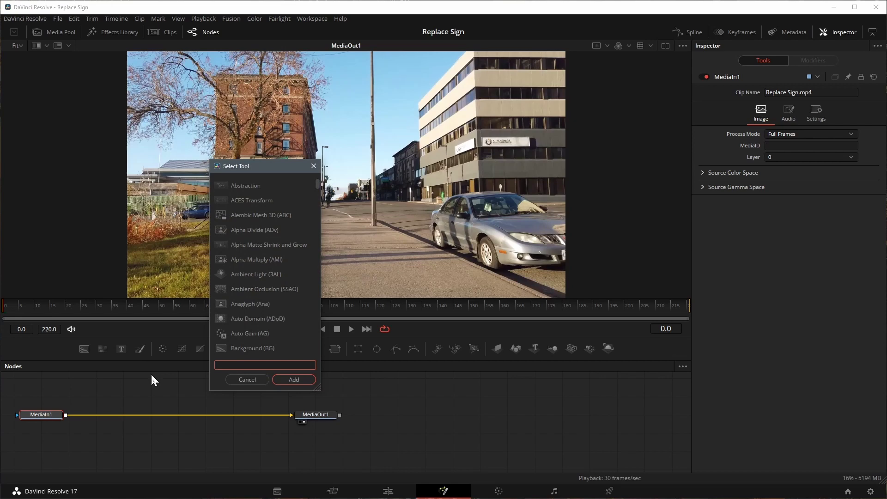
type("plan")
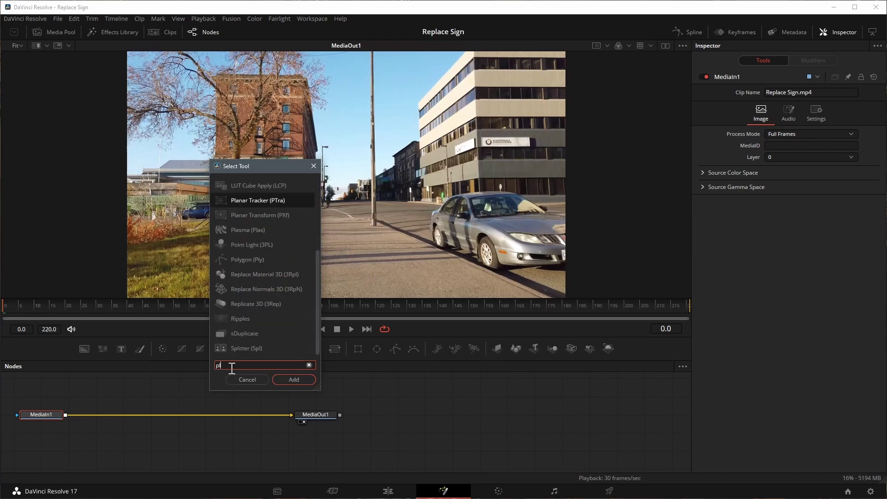
left_click(254, 202)
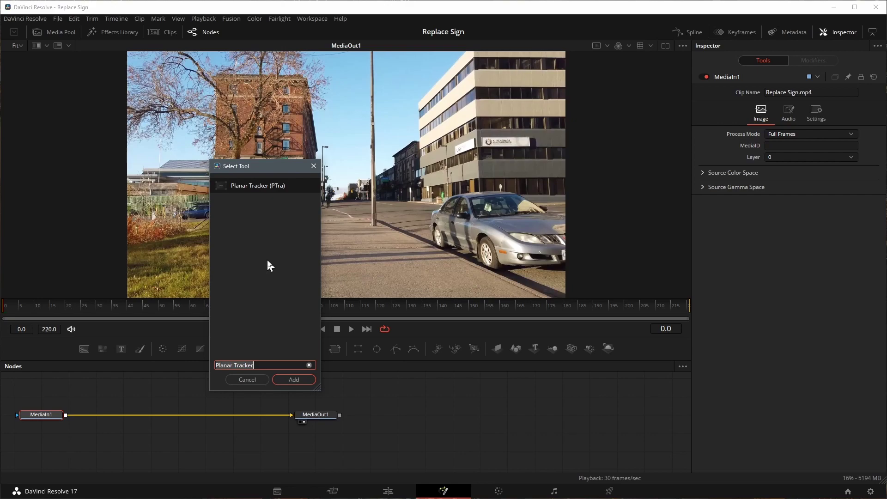
left_click(294, 380)
left_click_drag(129, 416, 123, 417)
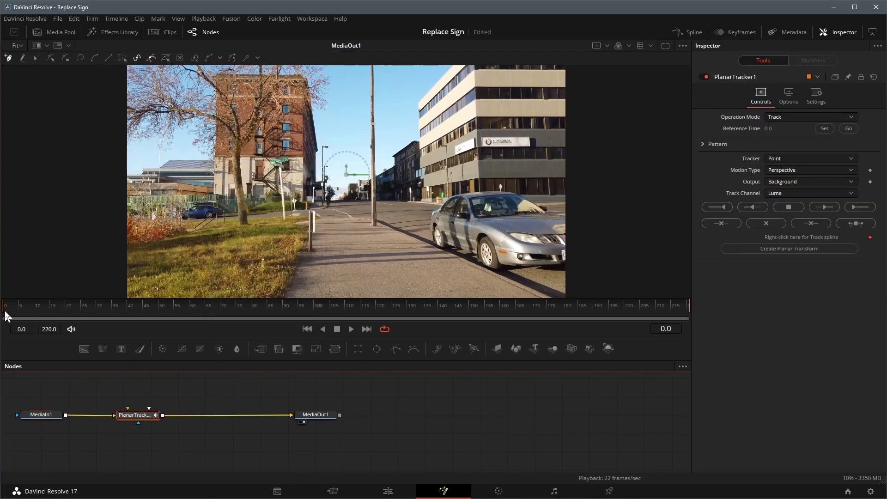
left_click_drag(6, 314, 471, 326)
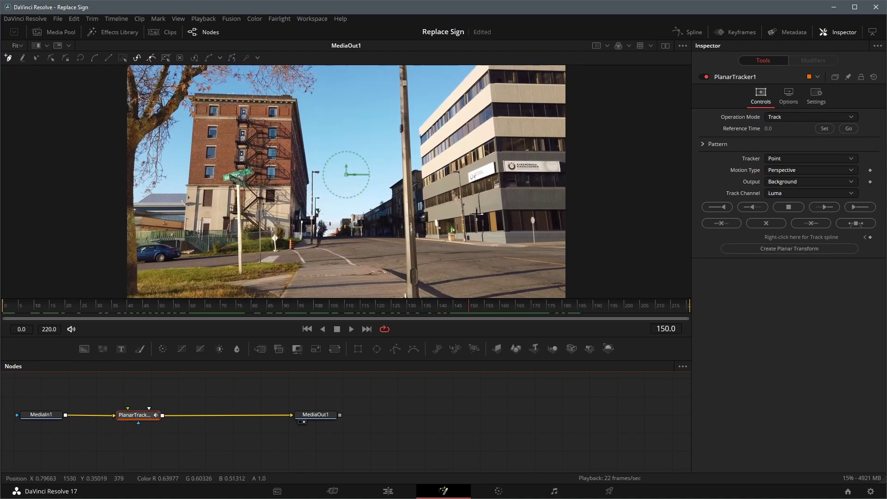
Step: Draw a closed four-corner tracking polygon around the right-hand KIIKENOMAGA KIKENJIGEWEN sign
scroll(477, 213, "up", 5)
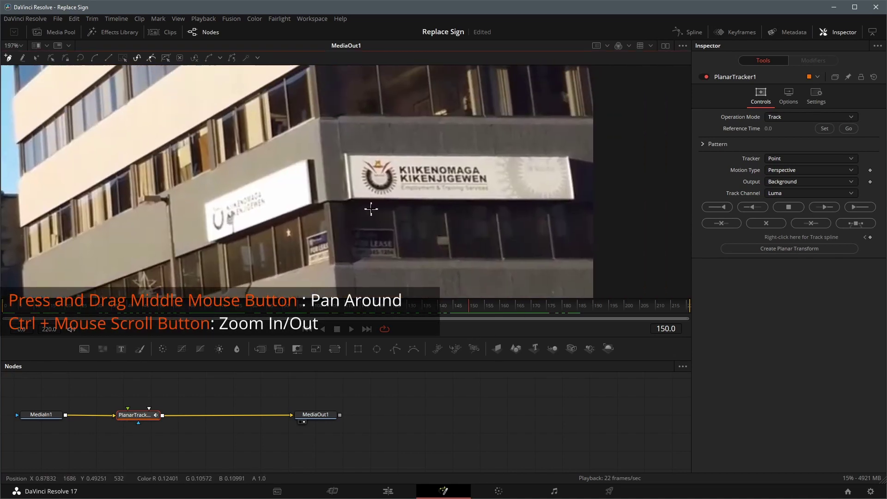
left_click(346, 153)
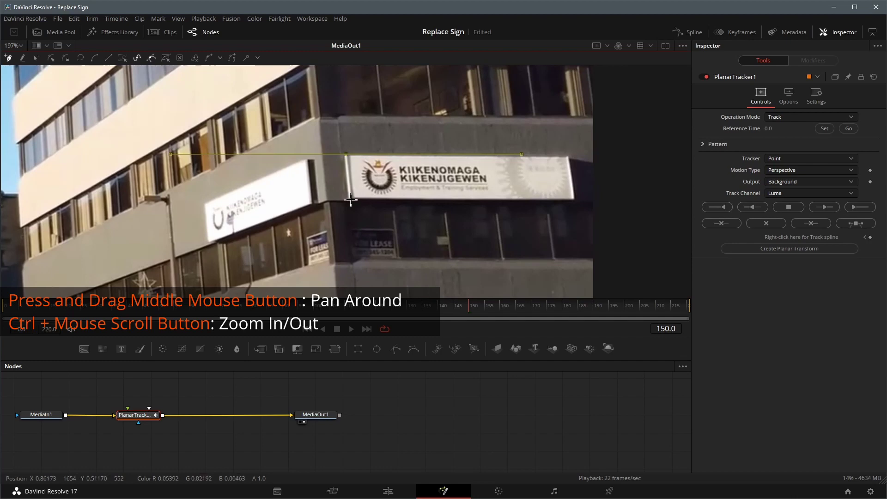
left_click(351, 200)
left_click(574, 199)
left_click(570, 156)
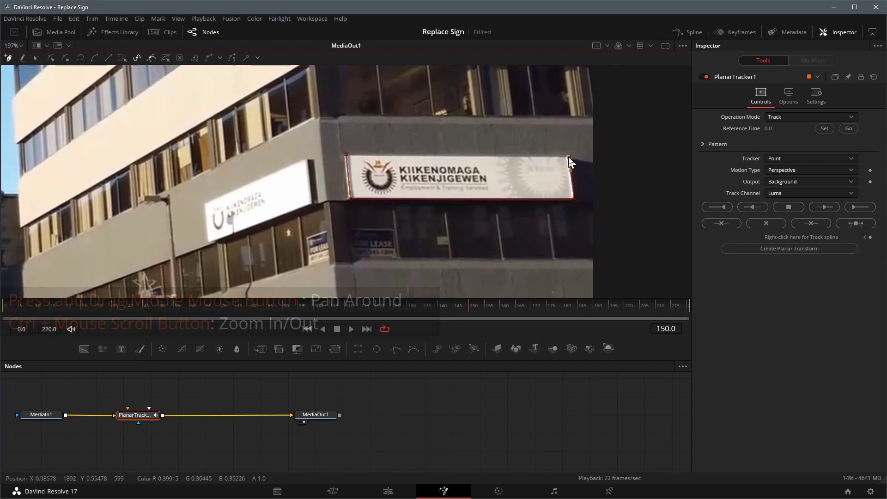
left_click(346, 154)
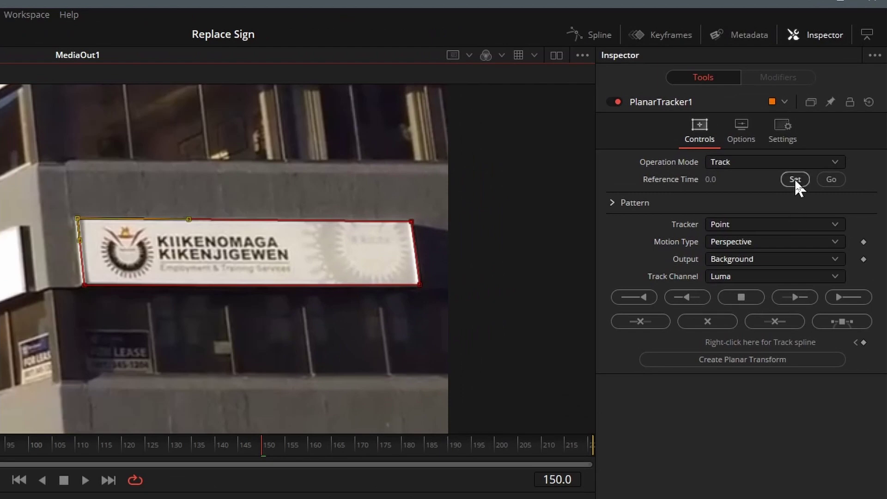
Step: Set frame 150 as the reference, then track the sign forward to frame 220 and back to frame 0
left_click(795, 179)
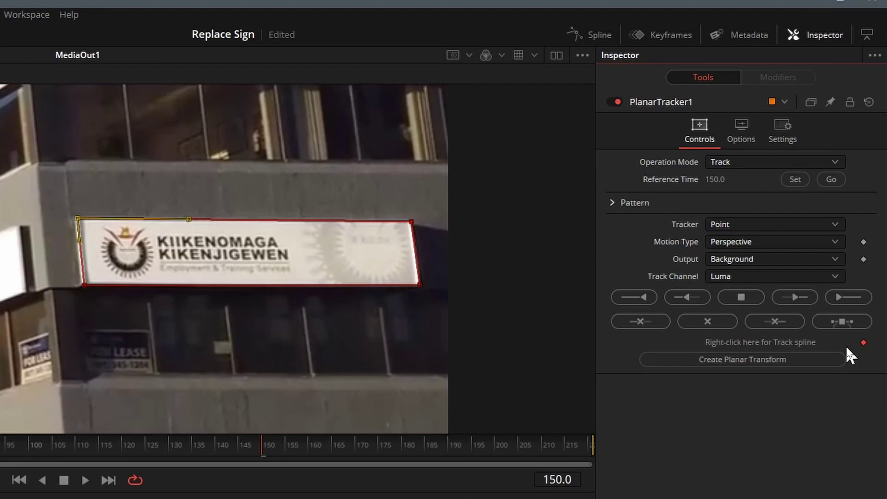
left_click(838, 298)
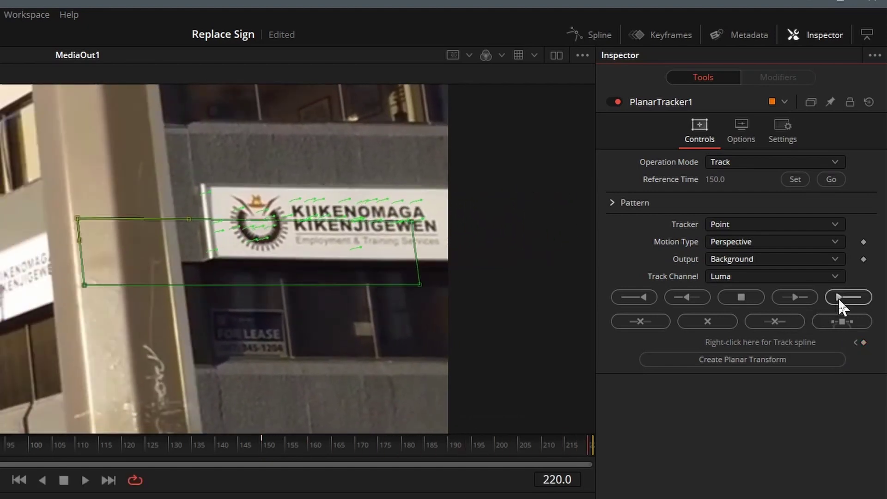
left_click(830, 182)
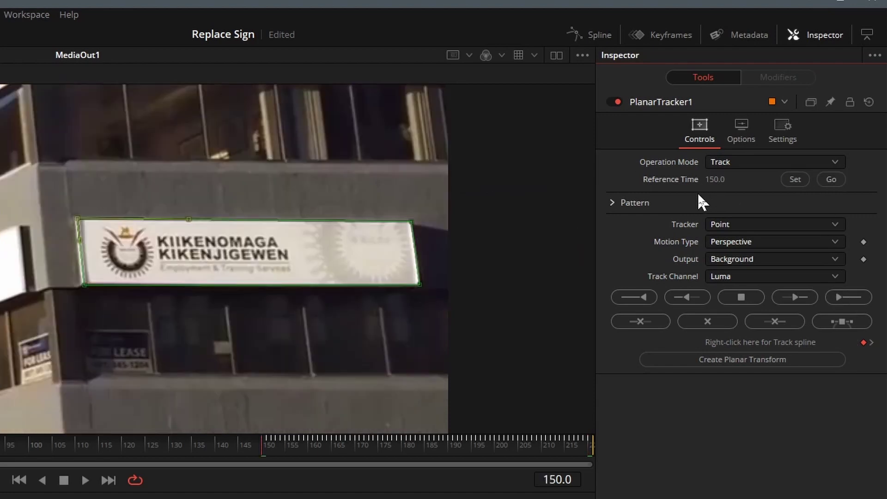
left_click(639, 297)
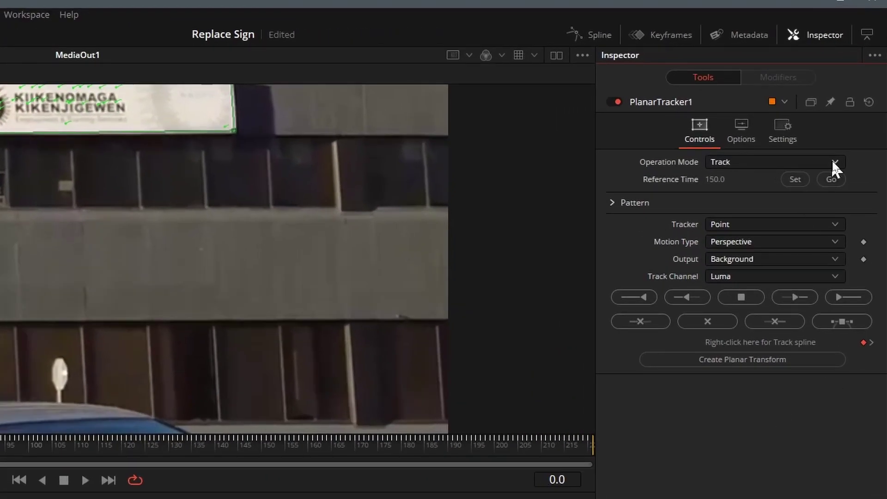
Step: Switch PlanarTracker1 to Steady mode and play the clip to review the stabilization
left_click(833, 162)
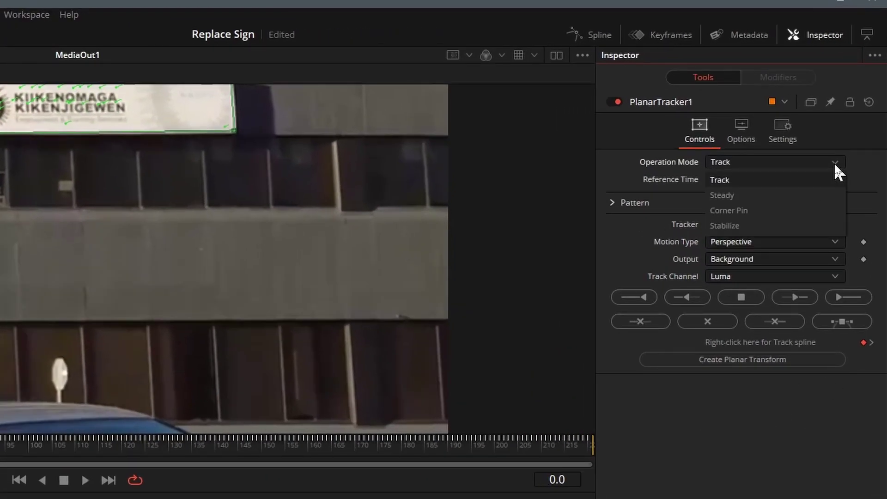
left_click(722, 195)
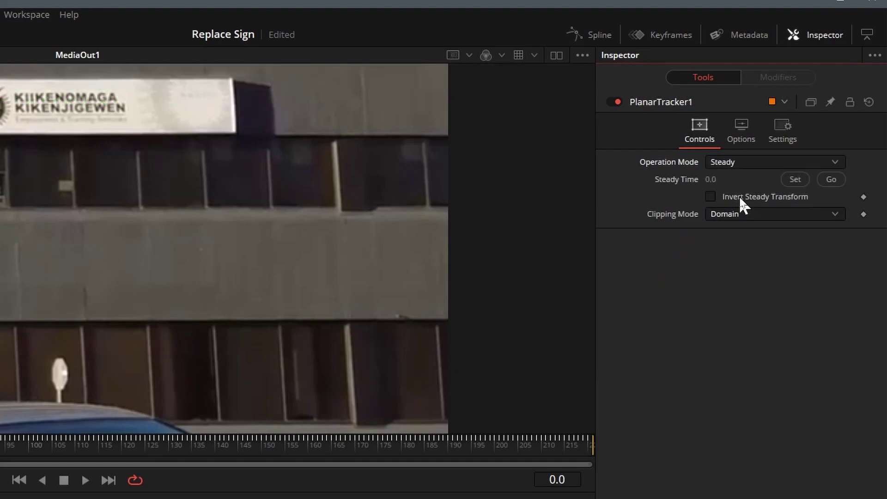
scroll(202, 260, "down", 2)
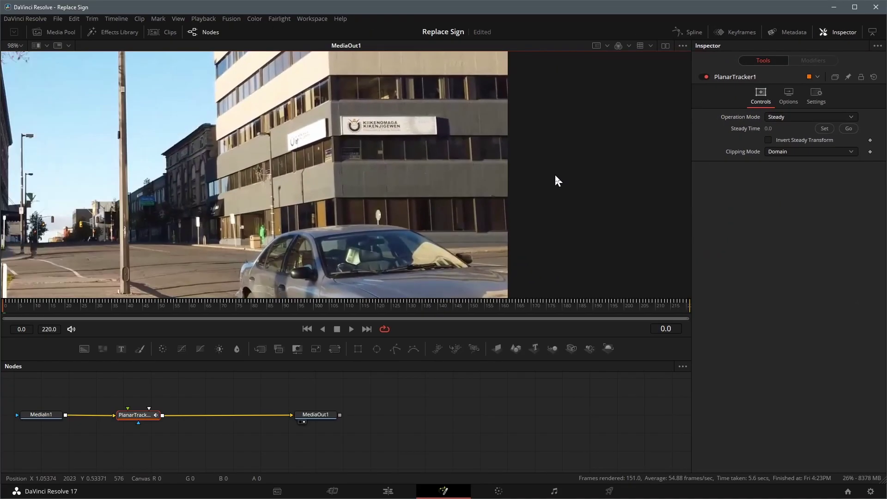
key("ctrl+f")
left_click(350, 327)
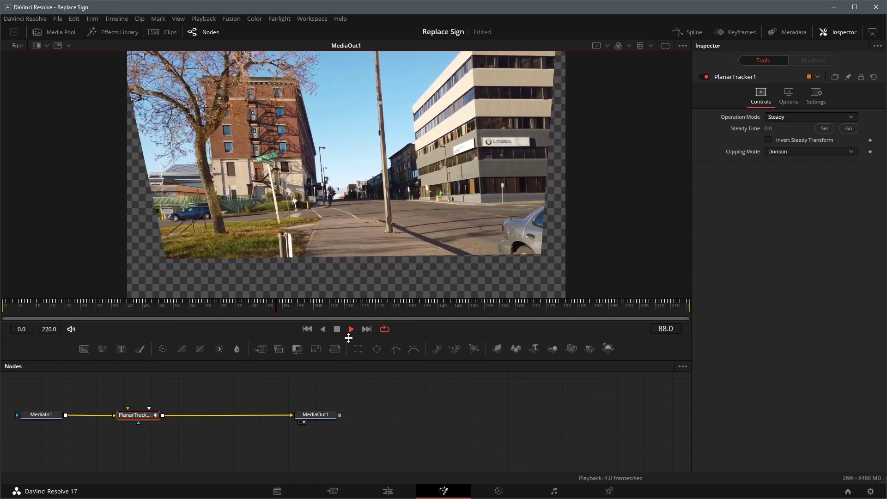
key("space")
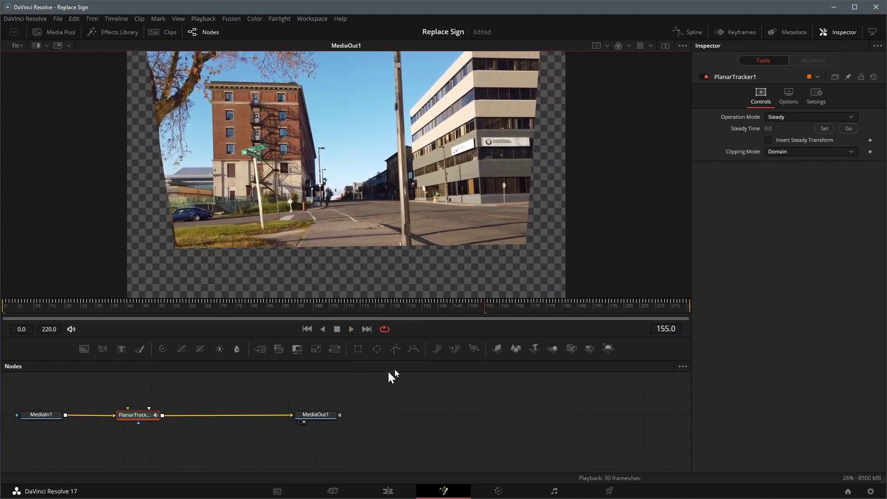
Step: Make room in the node graph and add a Background node
left_click(139, 432)
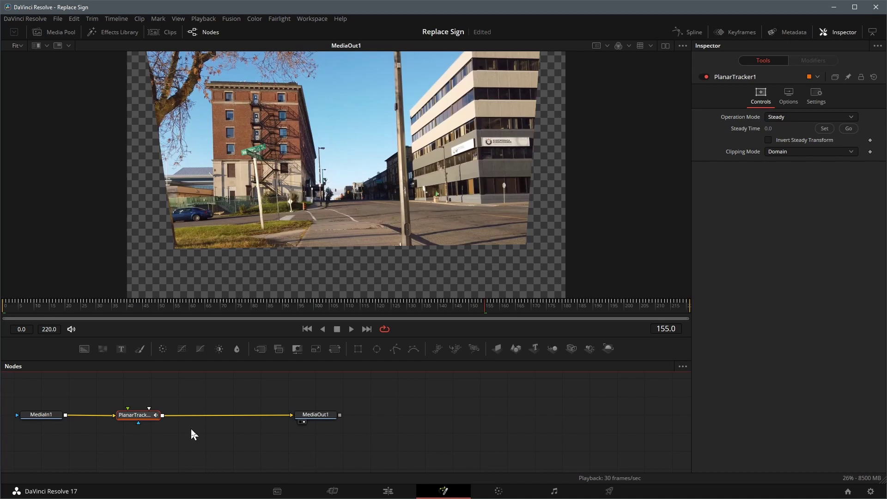
left_click_drag(193, 434, 268, 411)
left_click_drag(84, 348, 118, 429)
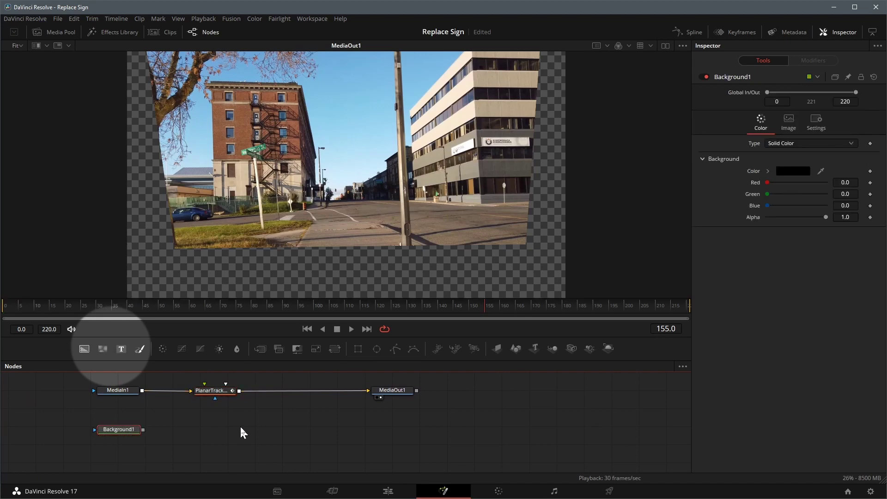
Step: Add Paint1 after Background1, merge it into the tracker output, and set Background1's Alpha to 0.0
left_click(141, 354)
left_click_drag(174, 431, 215, 435)
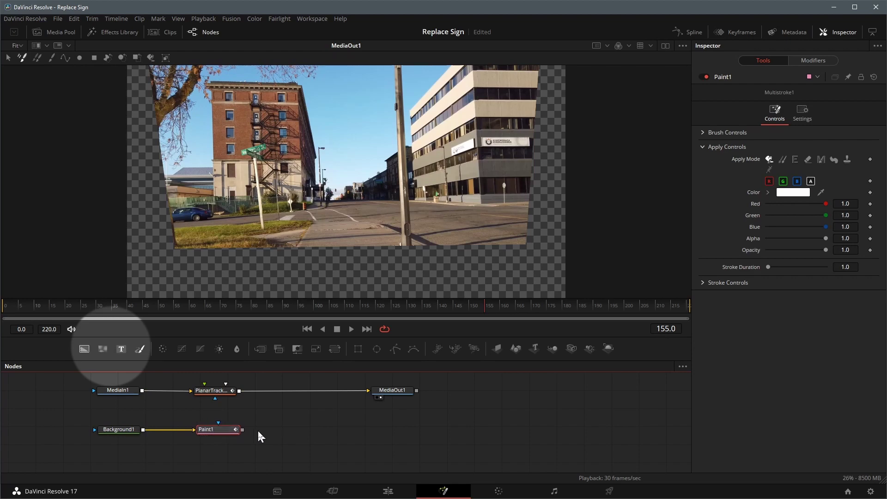
mouse_move(243, 430)
left_mouse_down()
mouse_move(253, 396)
mouse_move(240, 390)
mouse_move(280, 428)
mouse_move(294, 392)
left_mouse_up()
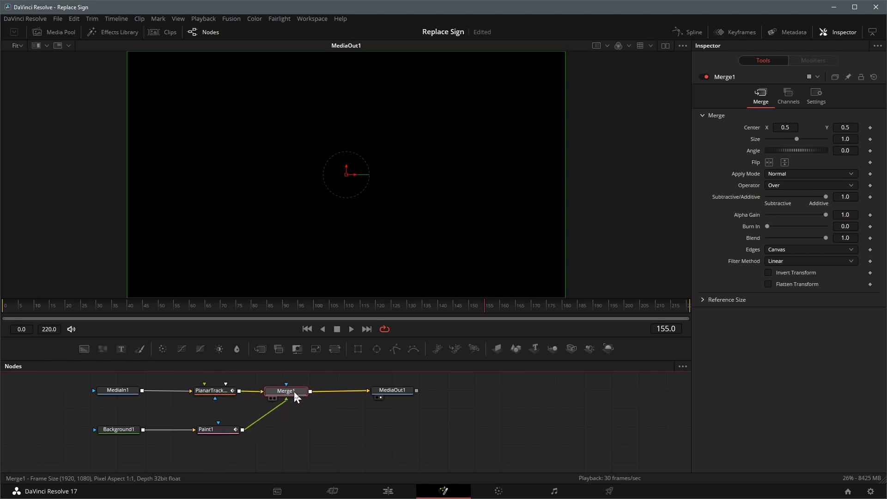
left_click(116, 430)
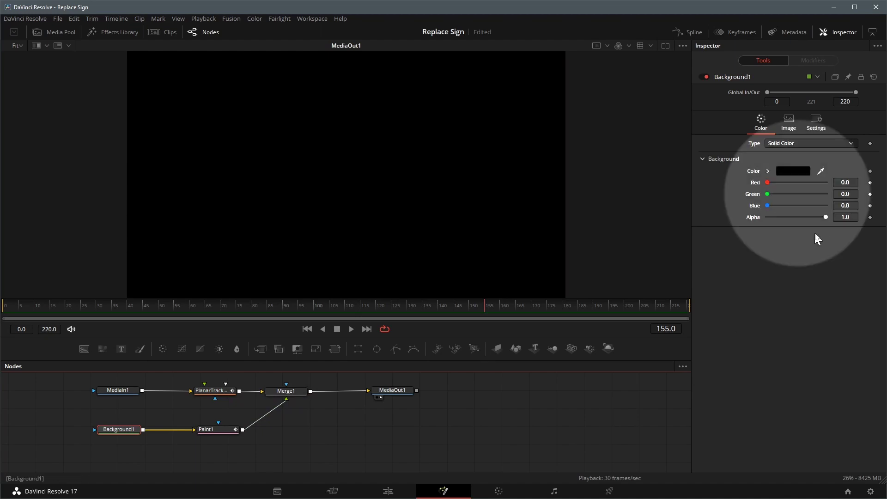
left_click_drag(828, 220, 770, 221)
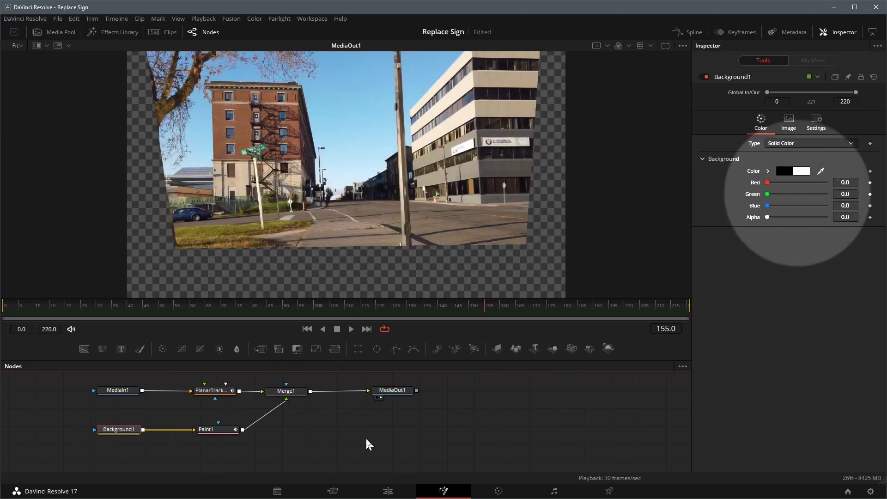
Step: Choose Paint1's Stroke tool and zoom in on the office building sign
left_click(216, 432)
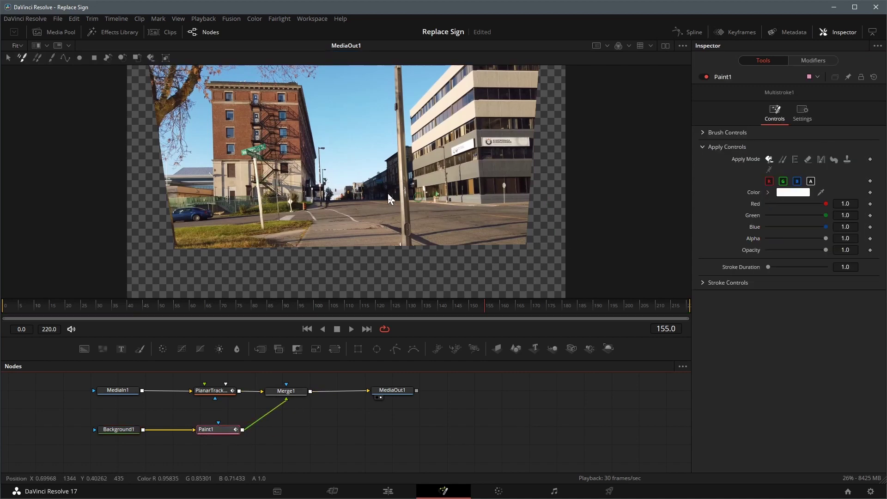
left_click(52, 59)
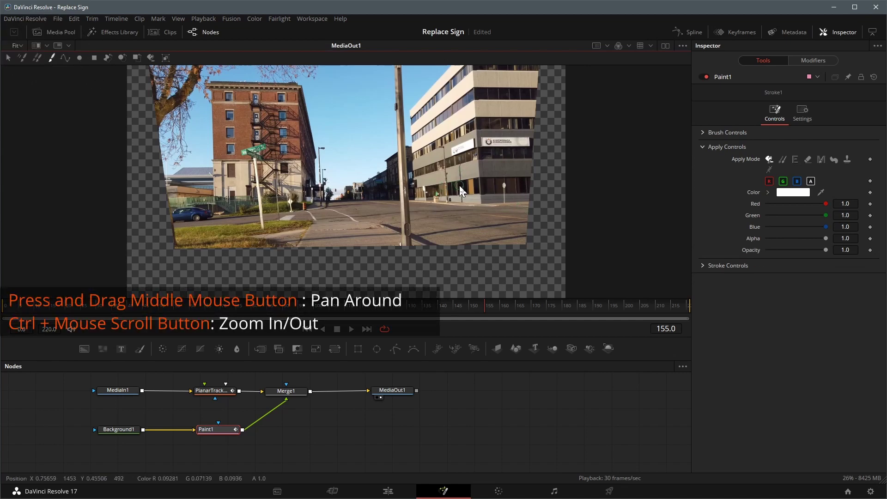
scroll(461, 190, "up", 6)
mouse_move(576, 153)
left_mouse_down()
mouse_move(409, 257)
mouse_move(519, 147)
mouse_move(440, 259)
mouse_move(447, 257)
mouse_move(325, 143)
left_mouse_up()
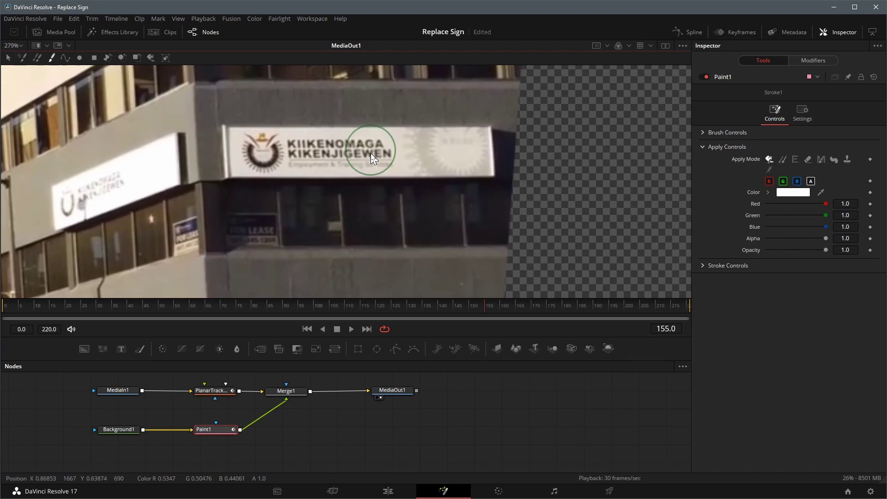
scroll(369, 155, "up", 2)
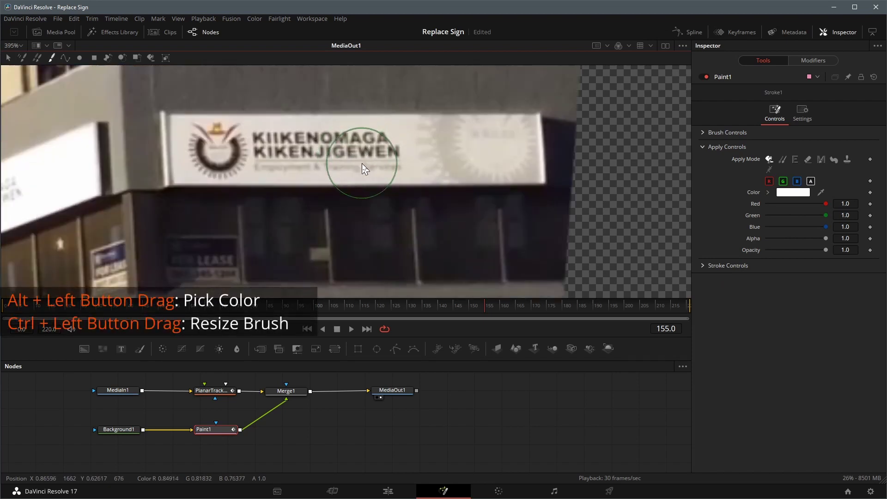
Step: Sample the sign's off-white colour, shrink the brush, and paint over the old logo and lettering
mouse_move(345, 132)
left_mouse_down()
mouse_move(261, 126)
mouse_move(301, 128)
left_mouse_up()
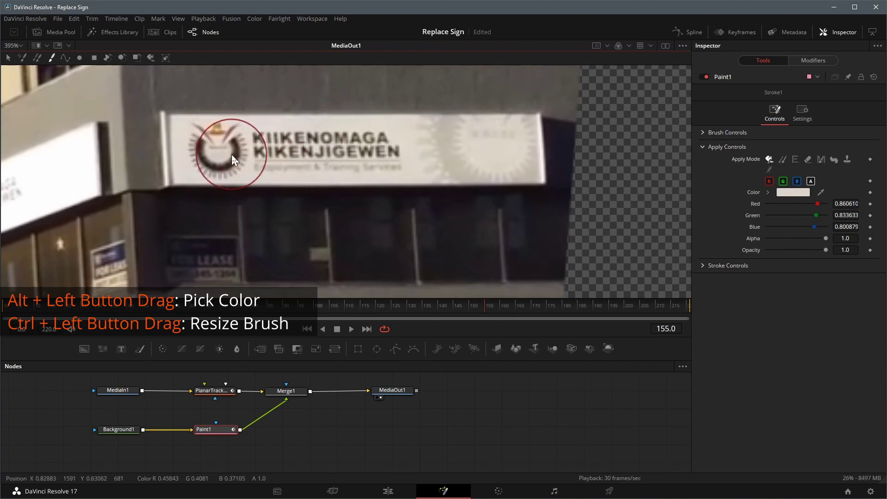
left_click_drag(227, 158, 213, 161)
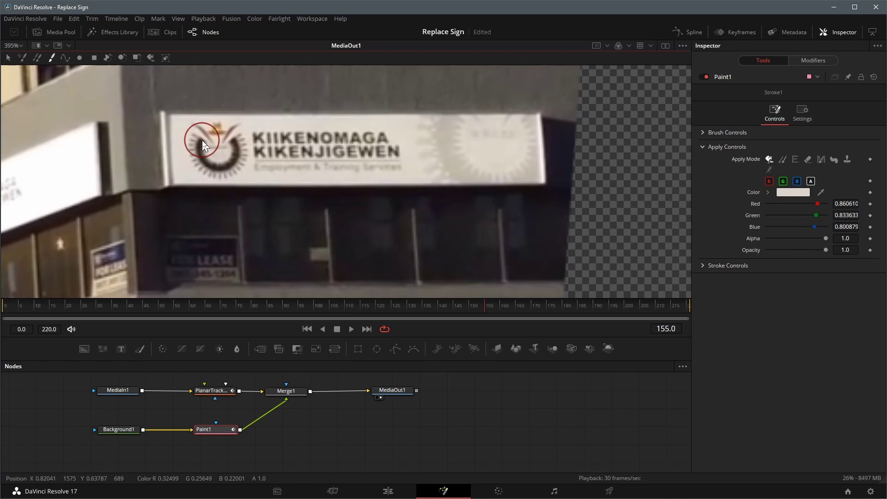
mouse_move(203, 141)
left_mouse_down()
mouse_move(257, 142)
mouse_move(266, 158)
mouse_move(256, 141)
mouse_move(375, 154)
mouse_move(321, 143)
mouse_move(333, 141)
mouse_move(353, 161)
mouse_move(219, 164)
mouse_move(198, 149)
mouse_move(216, 131)
mouse_move(228, 134)
mouse_move(204, 165)
mouse_move(436, 135)
mouse_move(419, 151)
mouse_move(503, 159)
mouse_move(515, 141)
mouse_move(425, 136)
mouse_move(522, 133)
mouse_move(530, 165)
mouse_move(408, 167)
mouse_move(532, 170)
mouse_move(522, 128)
mouse_move(466, 141)
mouse_move(414, 135)
mouse_move(493, 134)
mouse_move(424, 147)
left_mouse_up()
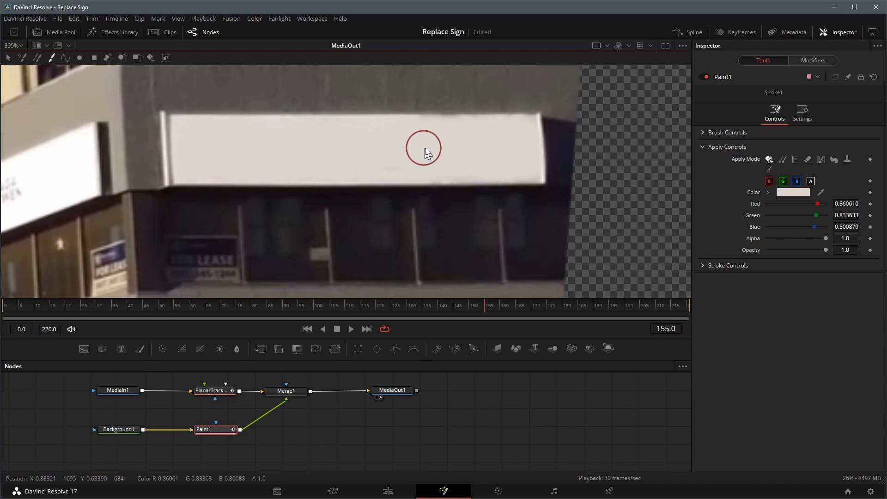
key("ctrl+f")
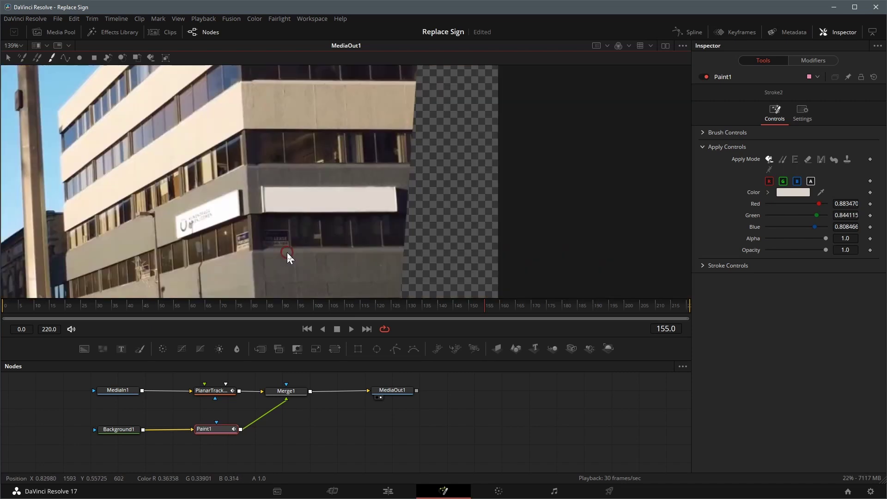
left_click(54, 32)
Step: Add the DaVinci Resolve logo clip as MediaIn2 and merge it over Paint1 as Merge2
left_click_drag(94, 74, 209, 450)
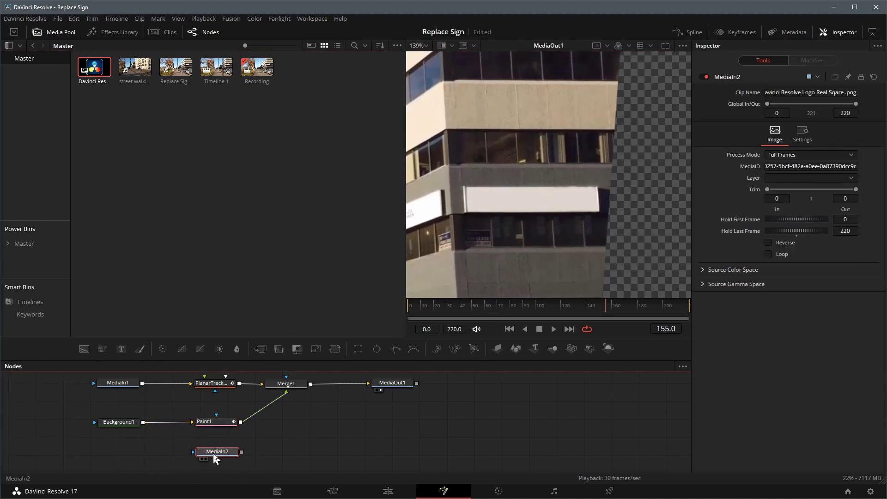
left_click(61, 33)
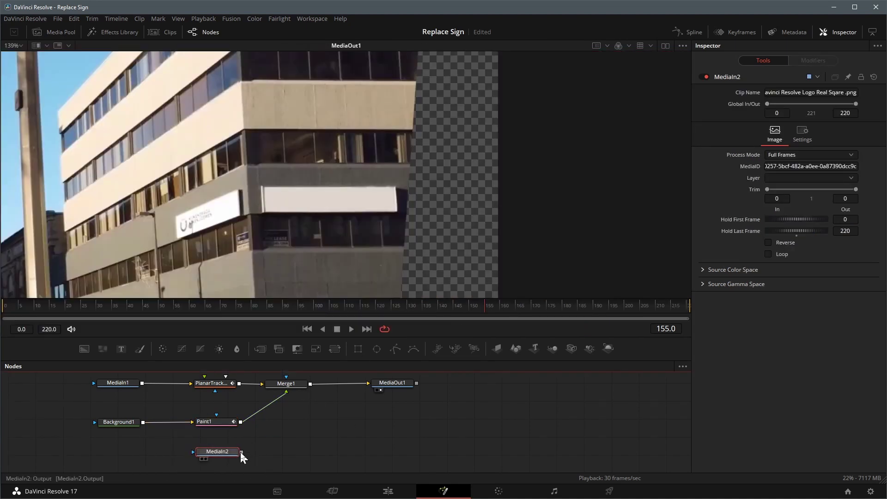
mouse_move(241, 452)
left_mouse_down()
mouse_move(242, 422)
mouse_move(287, 421)
left_mouse_up()
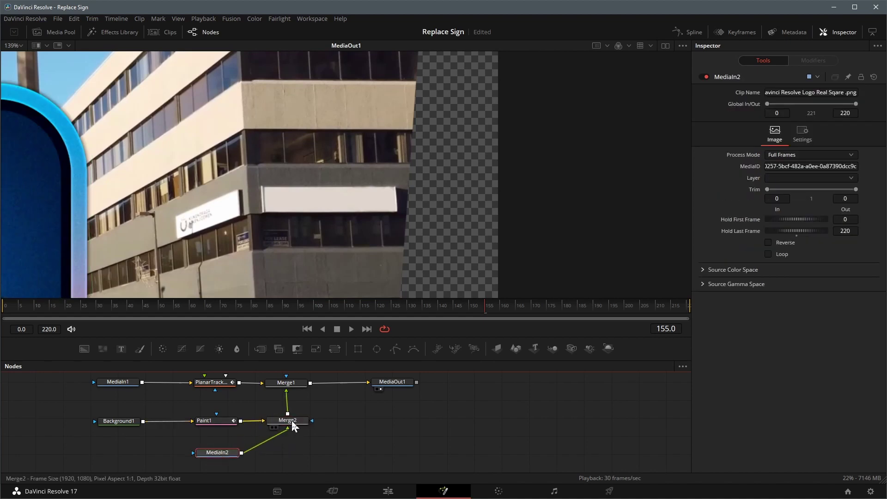
Step: Shrink the logo to size 0.0398 and place it on the blank sign
scroll(425, 190, "down", 5)
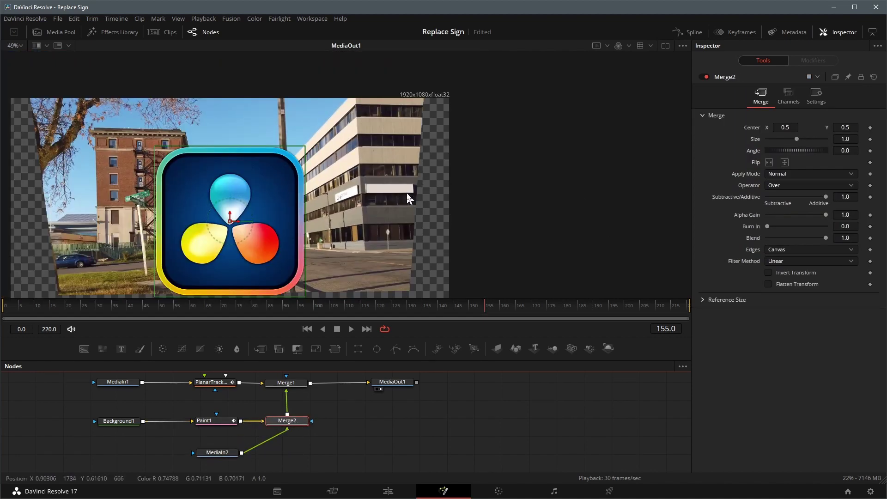
key("ctrl+f")
left_click_drag(432, 262, 504, 154)
scroll(539, 194, "up", 8)
left_click_drag(475, 245, 398, 175)
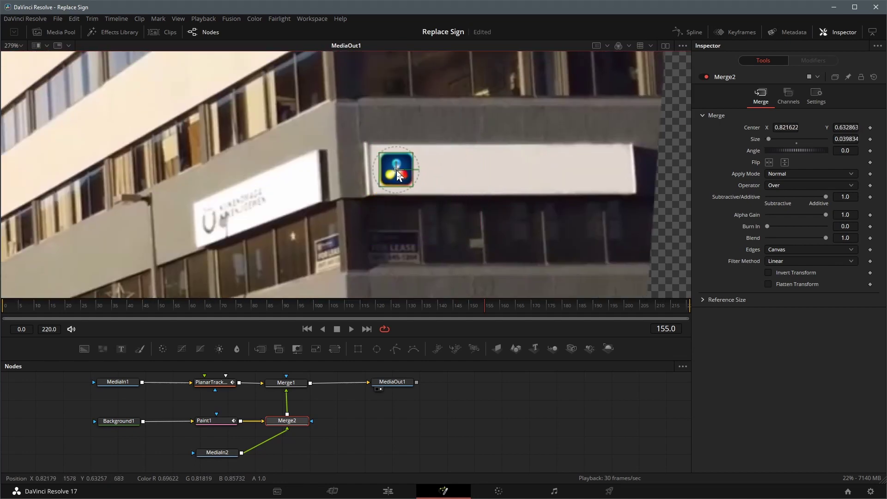
Step: Add a Perspective Positioner after the MediaIn2 logo to skew its corners to the sign
left_click(226, 452)
key("shift+space")
type("Planar Tracker")
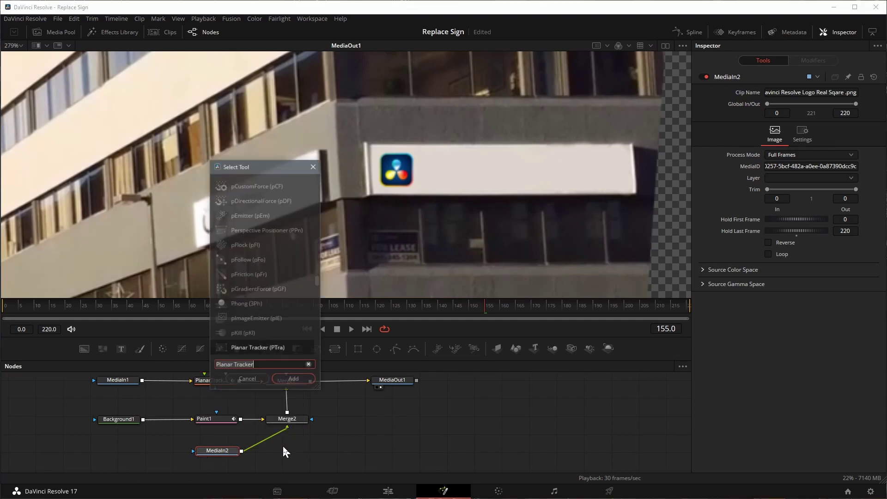
type("per")
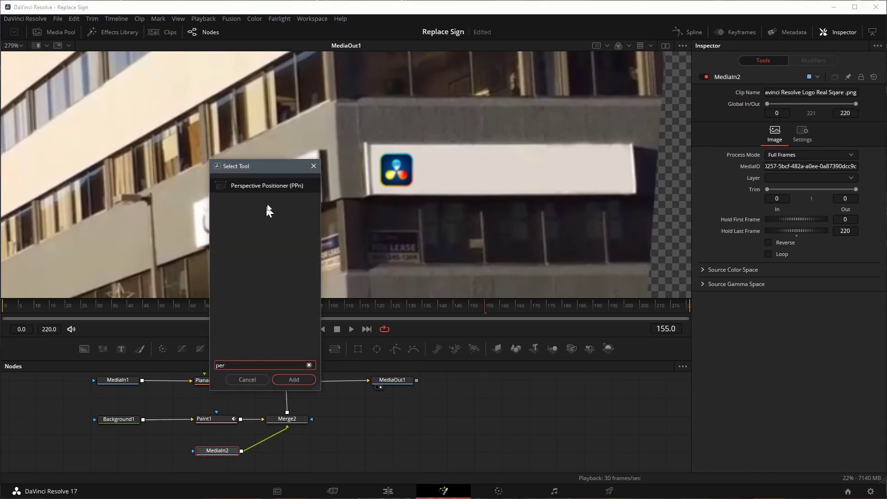
key("Down")
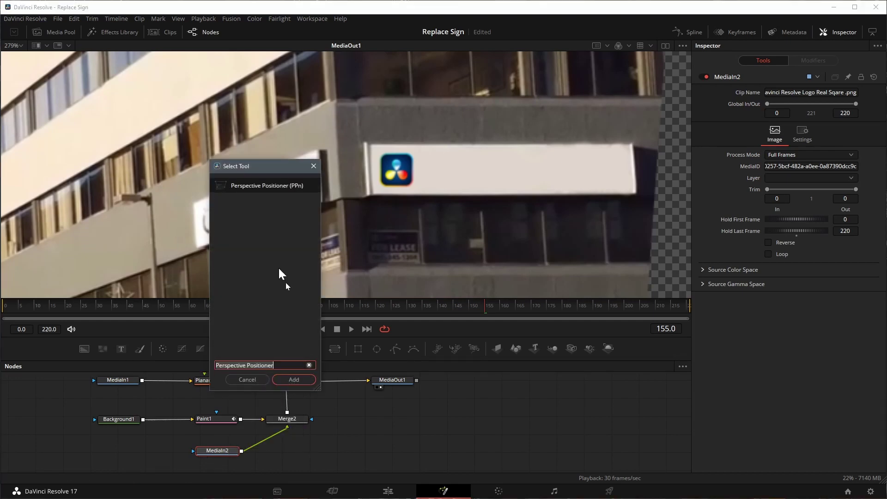
left_click(312, 378)
left_click(213, 451)
left_click(272, 451)
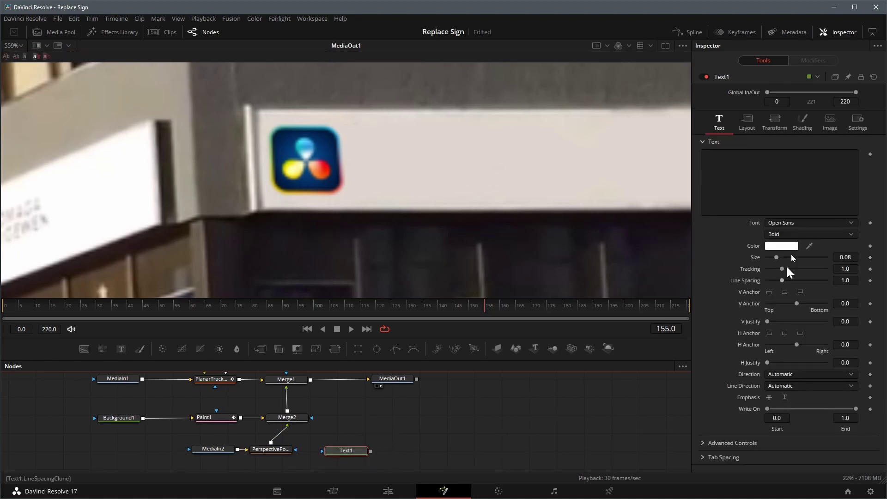
Step: Enter 'DaVinci Resolve 17' in Text1 and merge it into the logo composite as Merge3
left_click(731, 177)
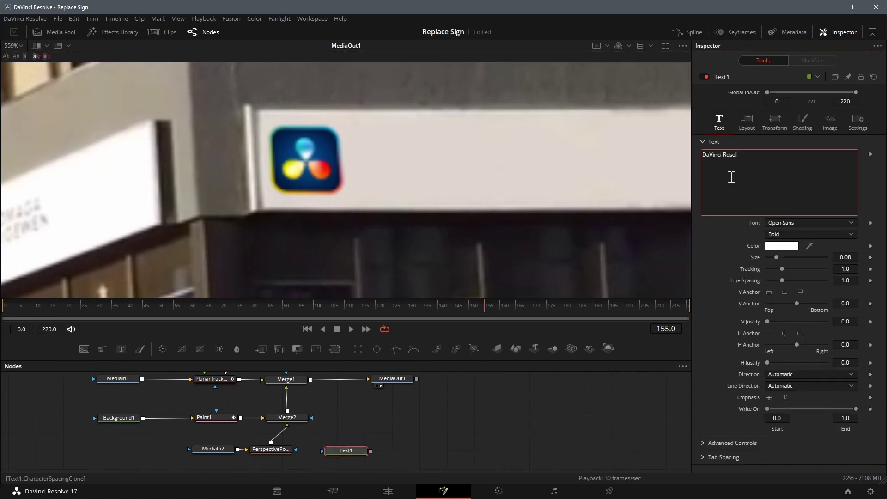
scroll(456, 208, "down", 8)
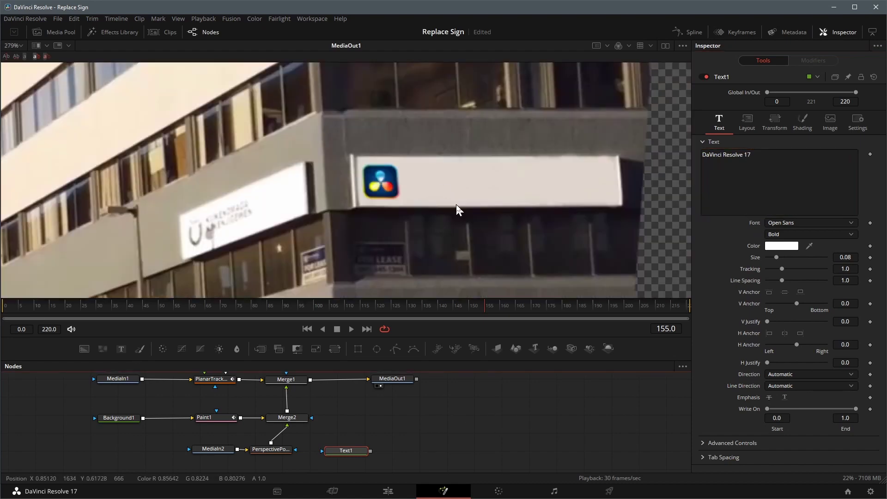
scroll(382, 211, "down", 1)
left_click_drag(370, 450, 288, 418)
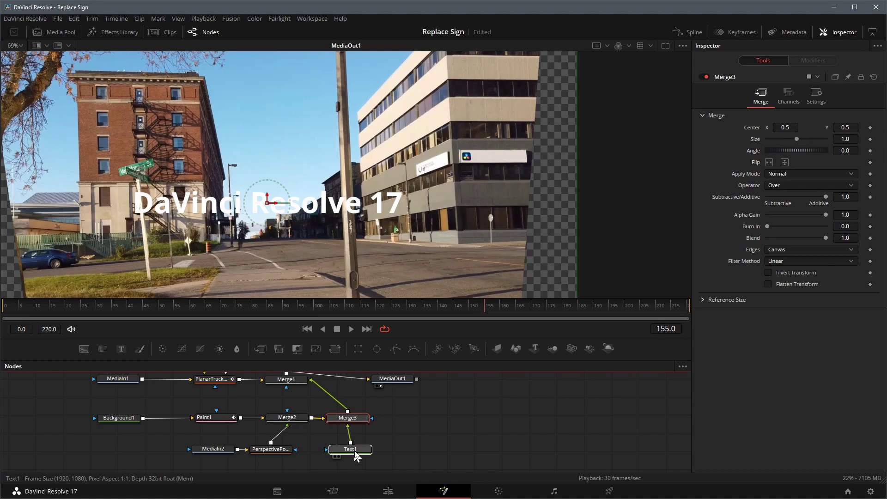
Step: Move MediaOut1 aside and shift the Merge3 text up and right onto the building
left_click_drag(409, 381, 449, 380)
scroll(351, 450, "up", 1)
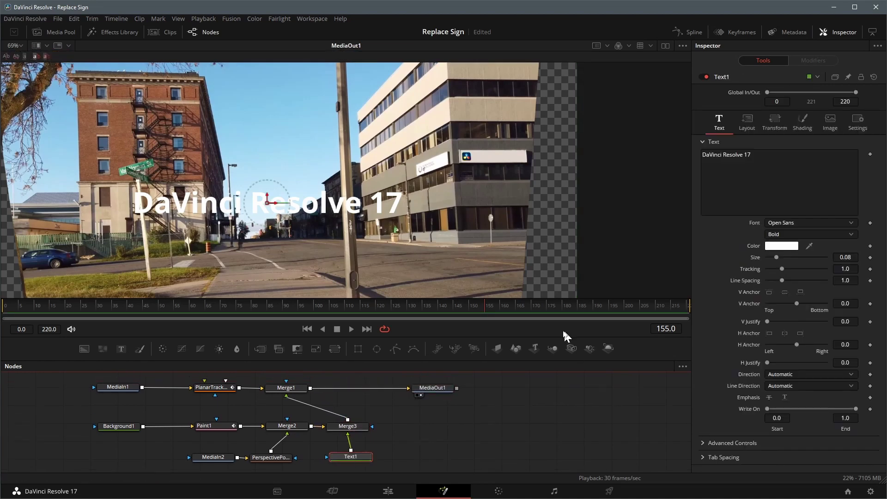
left_click(348, 426)
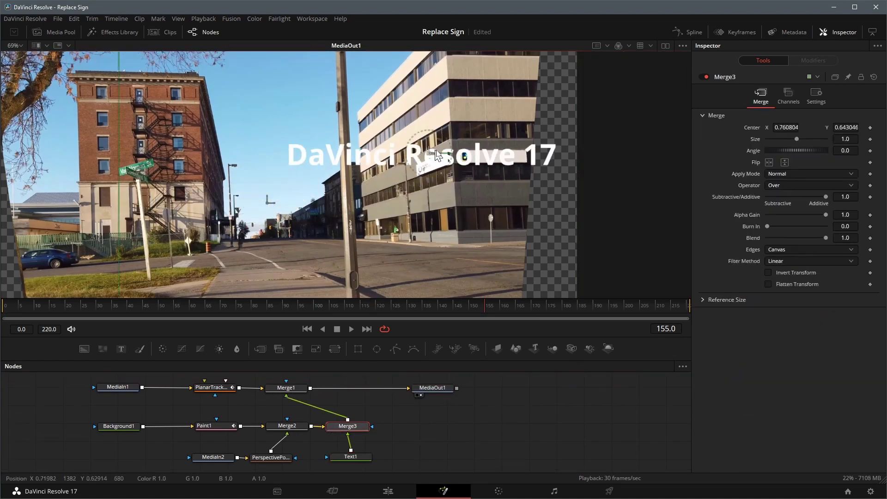
left_click_drag(270, 207, 505, 161)
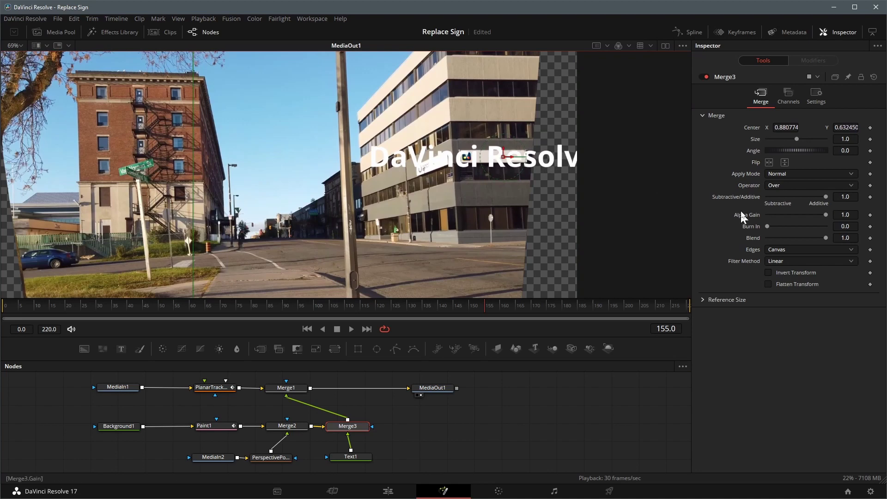
Step: Make Text1 dark grey #3a3a3a, shrink it to size 0.0146, and centre it beside the logo
left_click(345, 457)
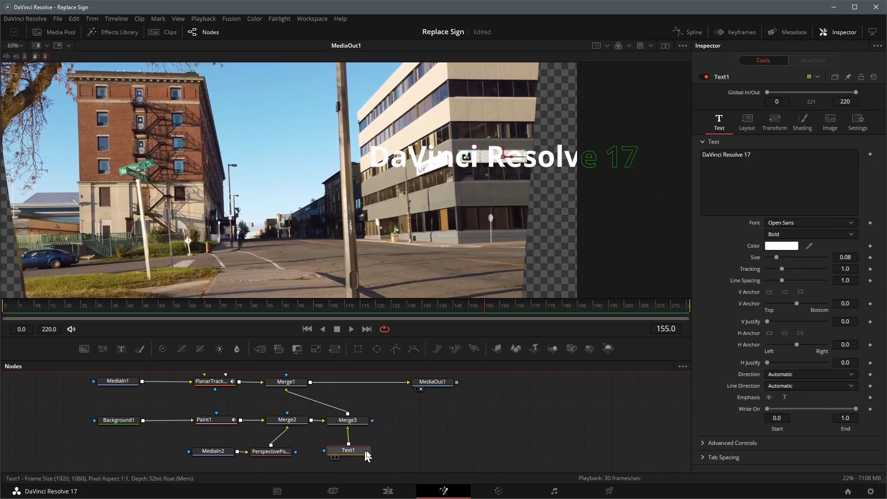
left_click(783, 246)
left_click_drag(555, 173, 554, 242)
left_click(541, 341)
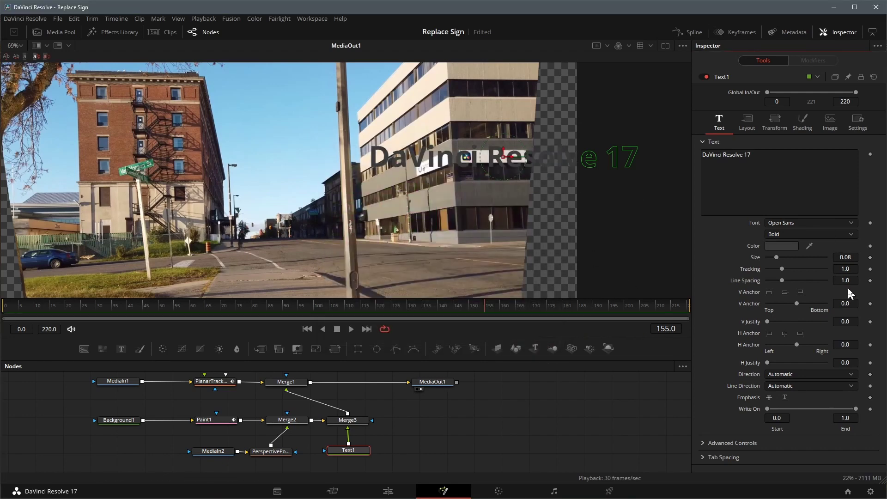
left_click_drag(776, 257, 769, 257)
scroll(525, 238, "up", 6)
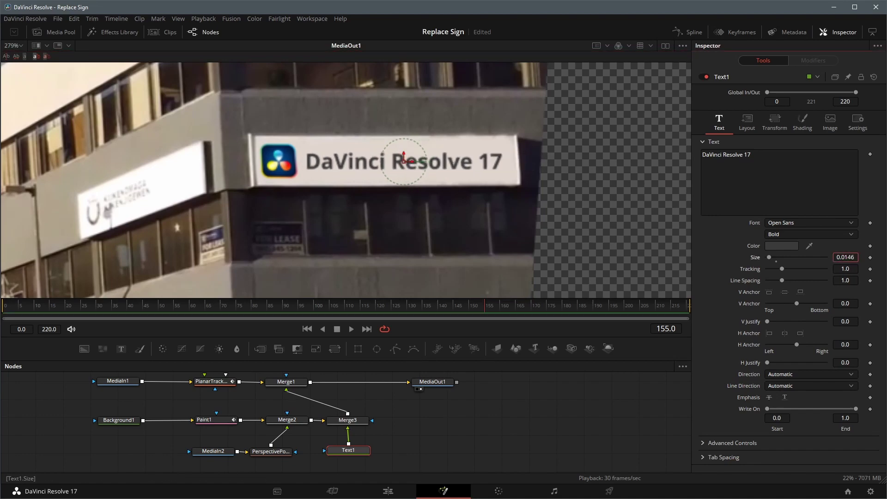
left_click_drag(403, 159, 396, 157)
Step: Give Text1 a Shear X of 0.106 and nudge its Z rotation to match the sign's angle
left_click(746, 124)
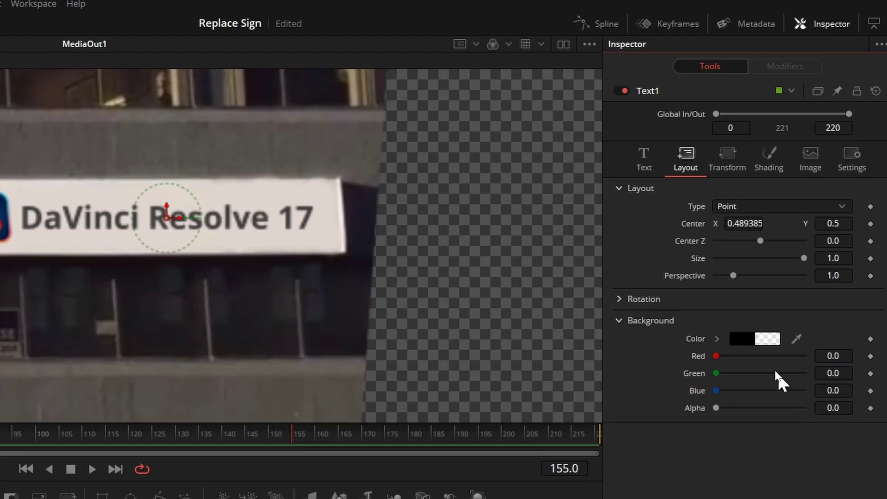
left_click(735, 171)
left_click(620, 303)
left_click_drag(842, 322, 842, 322)
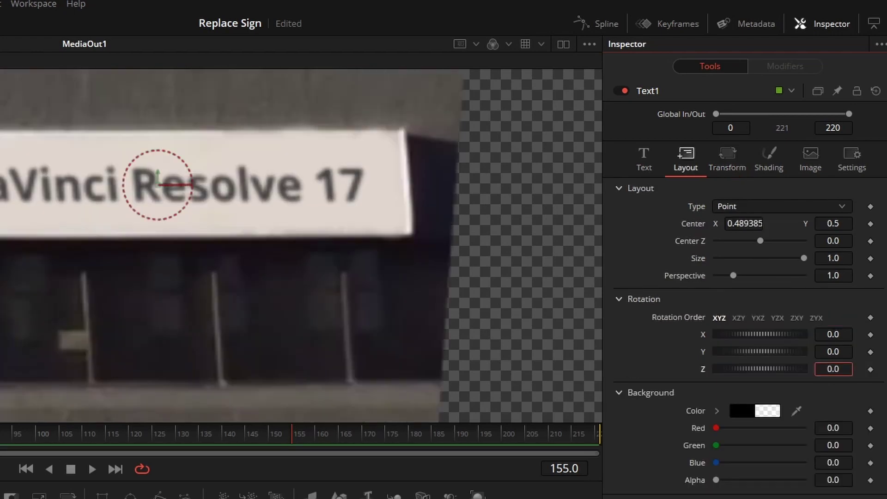
left_click_drag(833, 368, 831, 369)
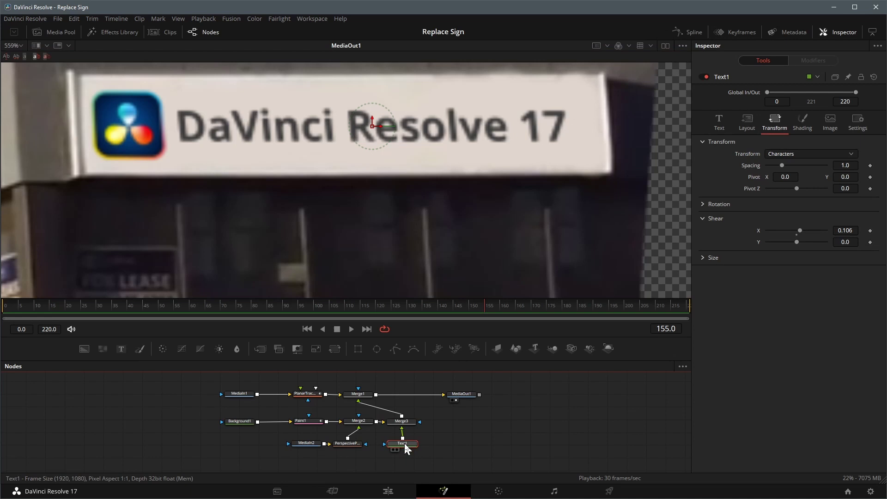
Step: Insert Blur1 between Text1 and Merge3 with a blur size of 0.5
left_click(235, 351)
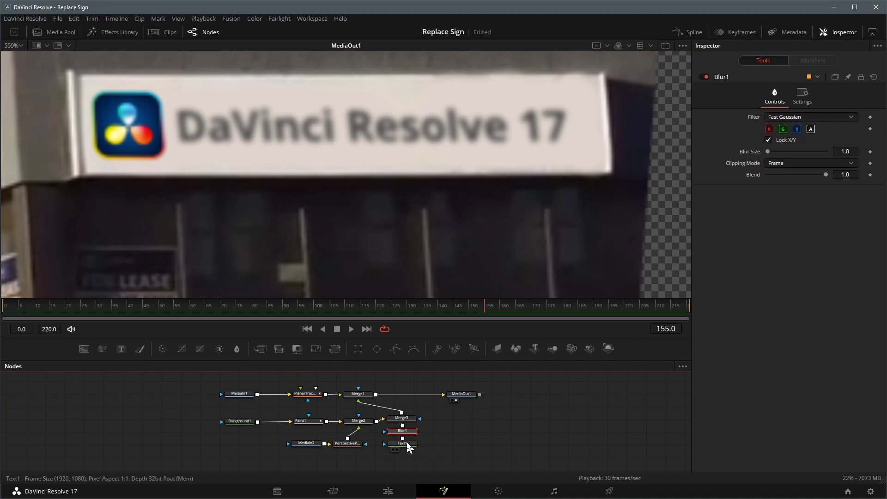
left_click(403, 444)
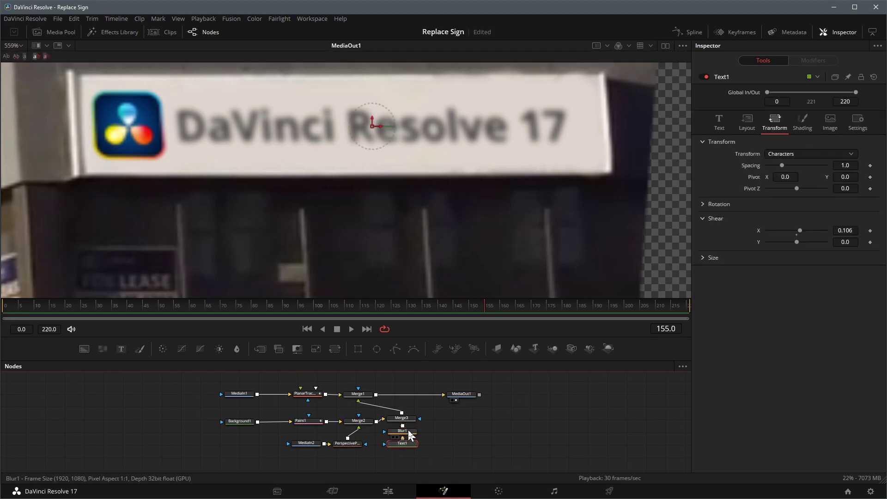
left_click(407, 429)
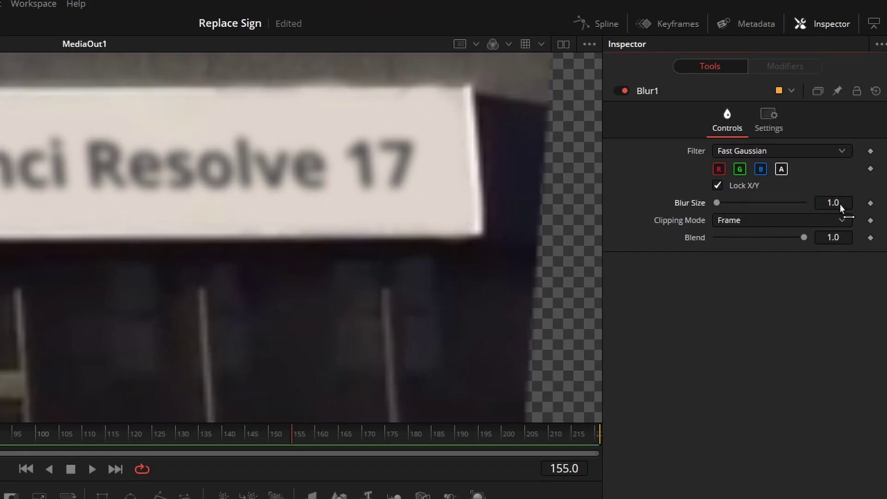
left_click_drag(839, 204, 831, 248)
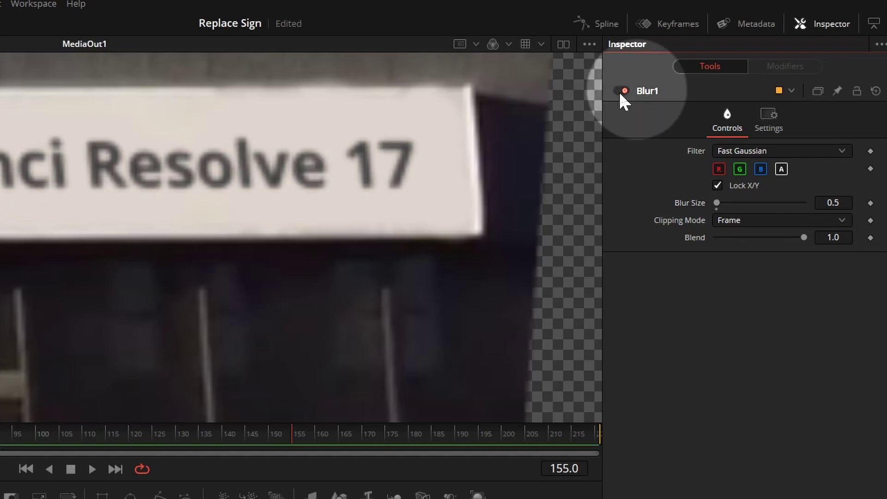
scroll(319, 292, "down", 4)
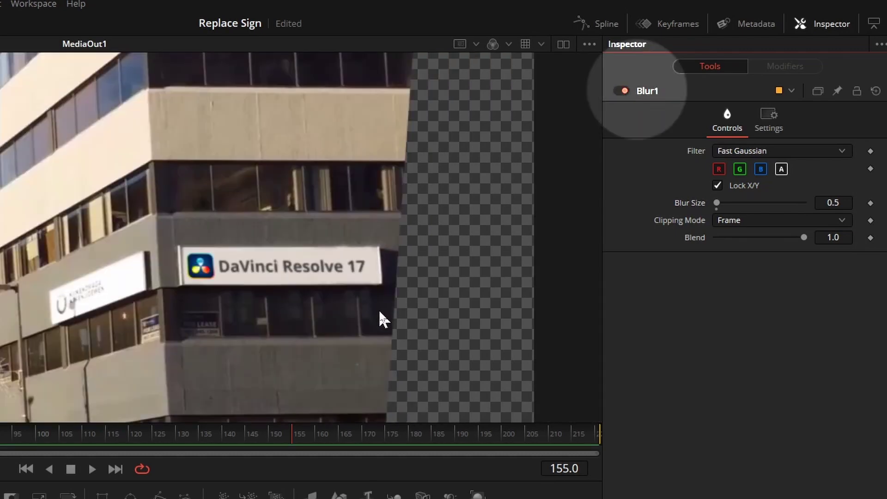
scroll(400, 320, "down", 2)
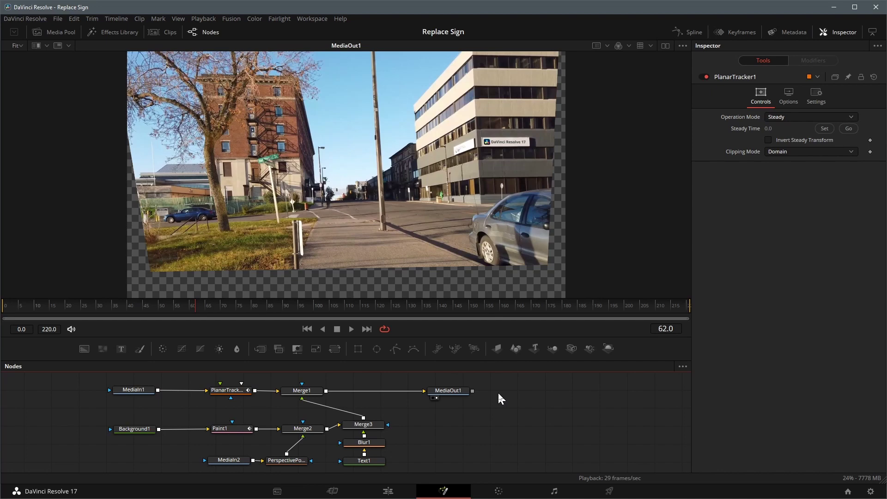
Step: Paste the copied PlanarTracker and drop it onto the Merge1–MediaOut1 link
key("ctrl+v")
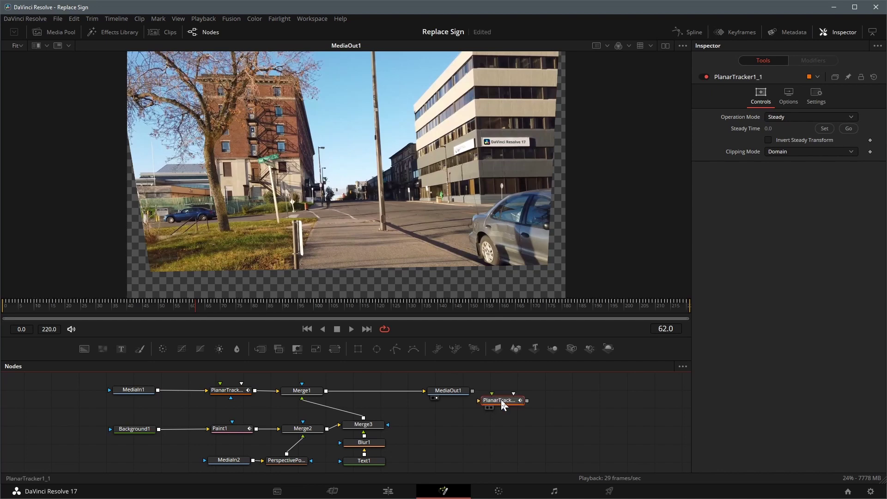
left_click_drag(505, 401, 381, 396)
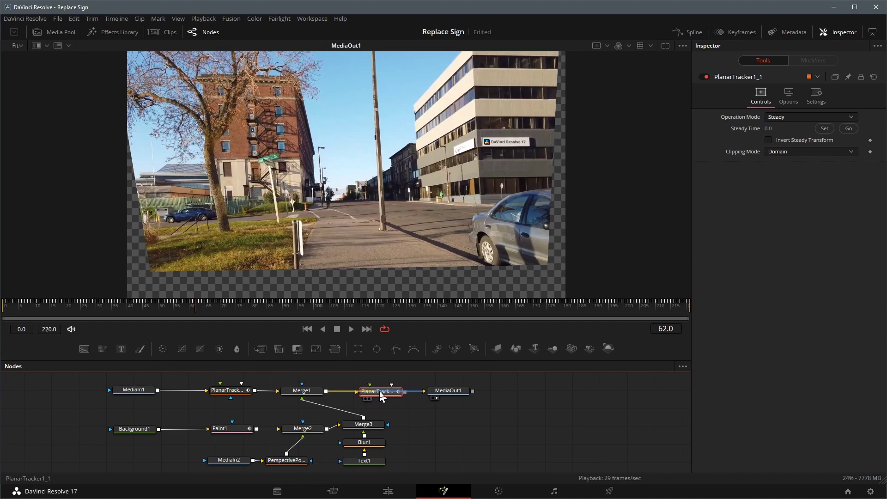
left_click_drag(380, 397, 377, 396)
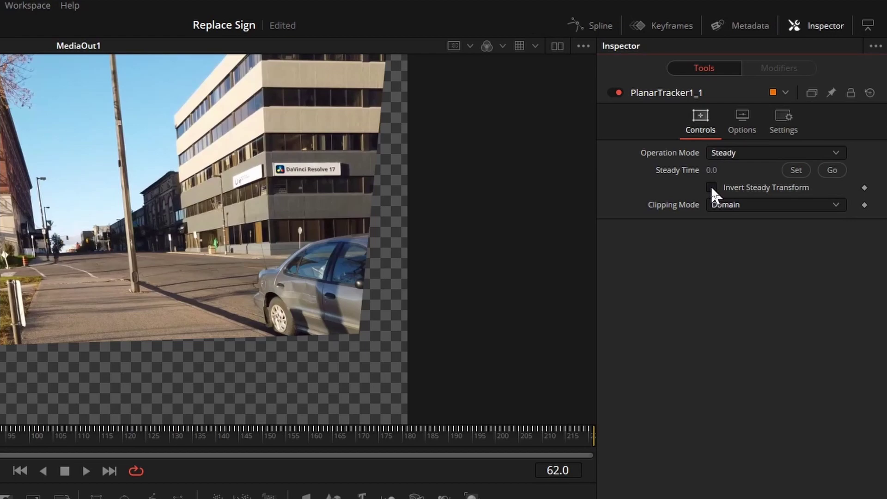
Step: Enable Invert Steady Transform on PlanarTracker1_1 and play back the finished shot
left_click(711, 187)
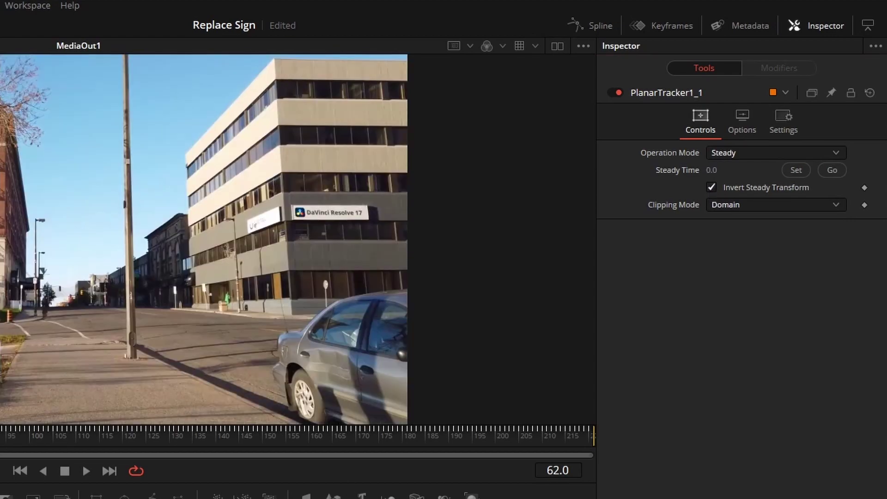
left_click(87, 470)
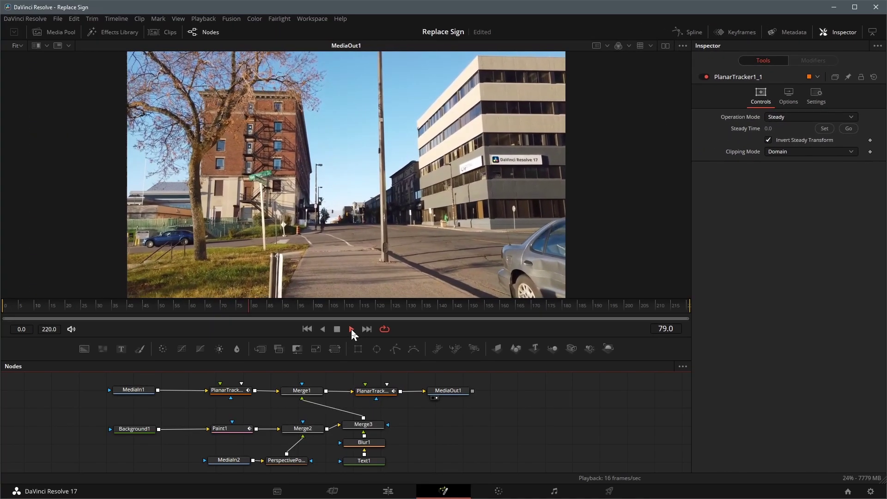